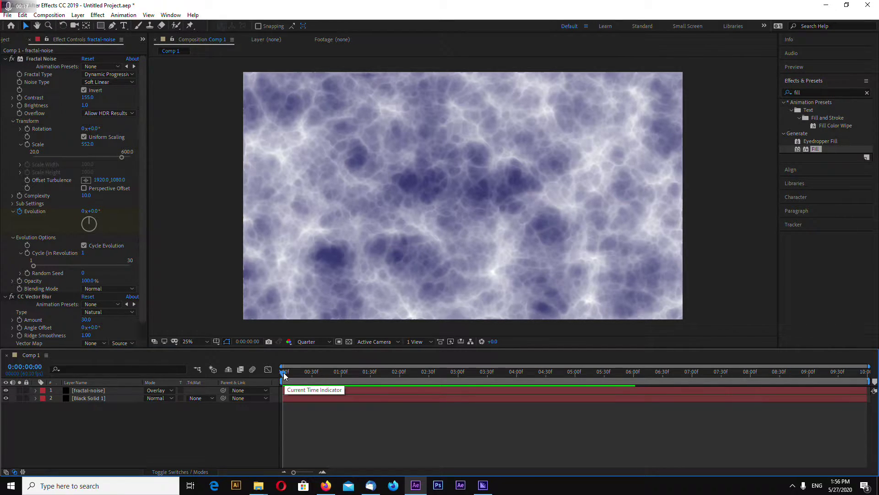
- Scrub through the finished animation, then close the project without saving
left_click_drag(285, 376, 867, 373)
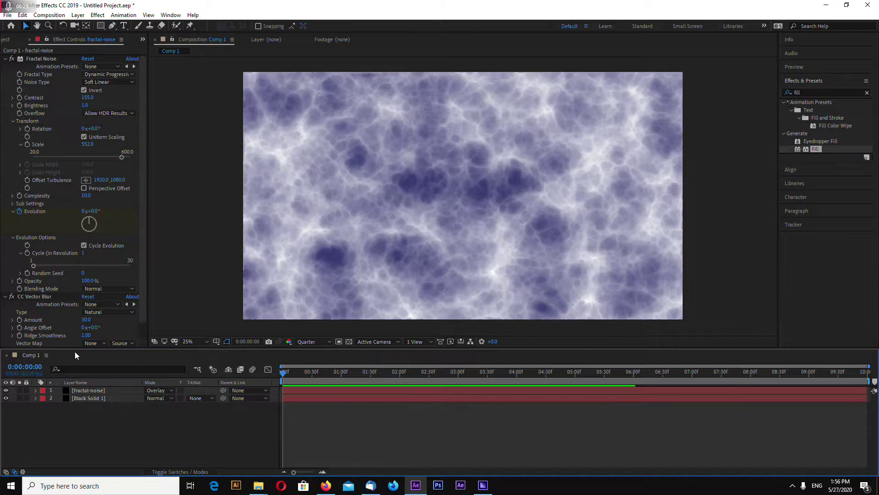
key("Home")
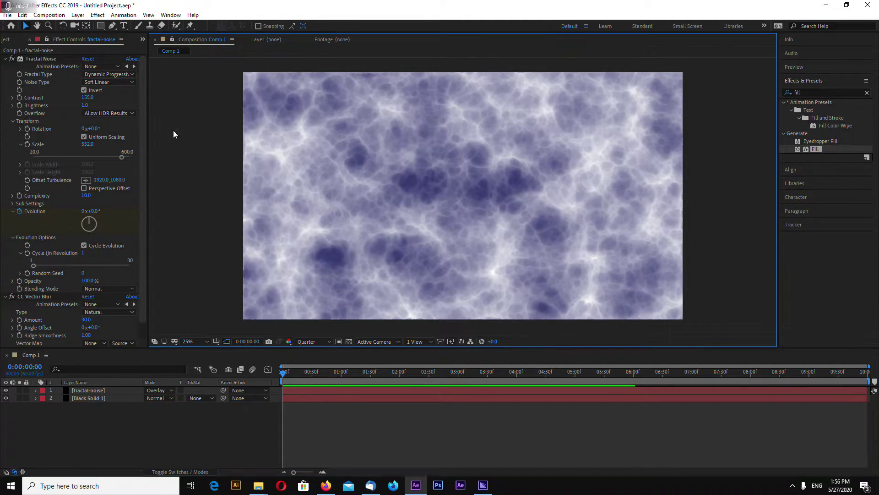
left_click(7, 15)
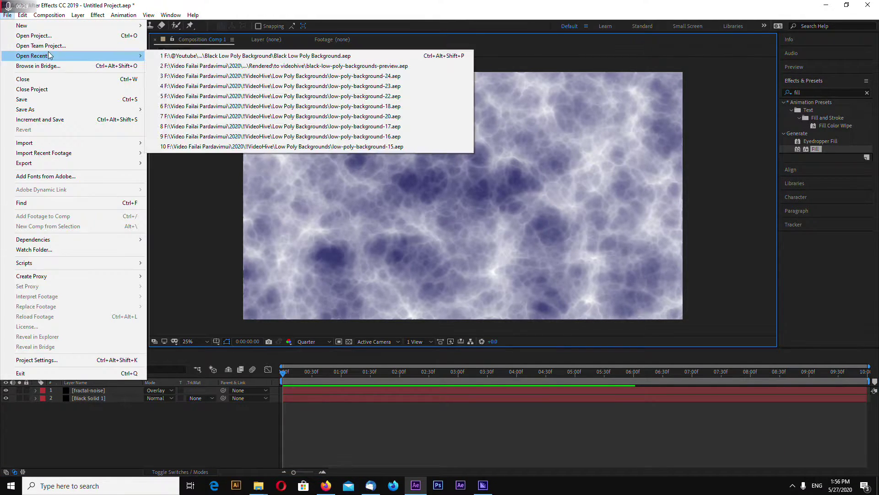
left_click(46, 89)
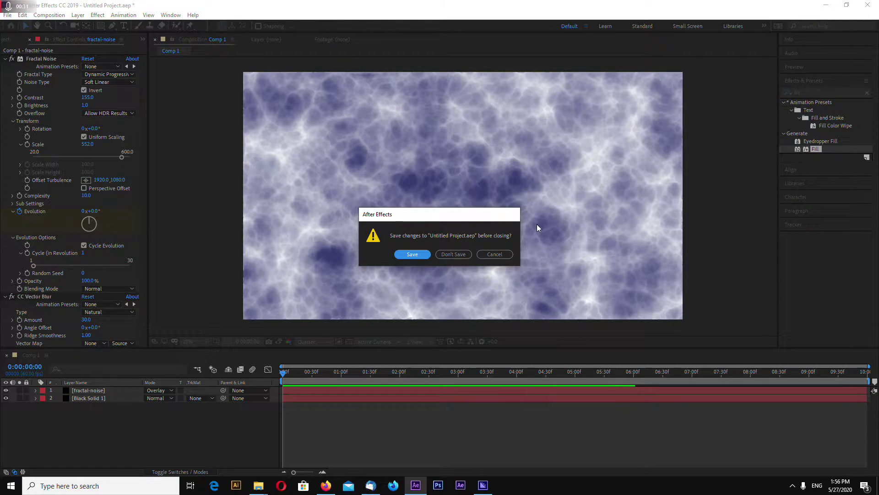
left_click(454, 251)
- Create a new 3840×2160 60 fps Comp 1 and add a black solid named BG
key("ctrl+n")
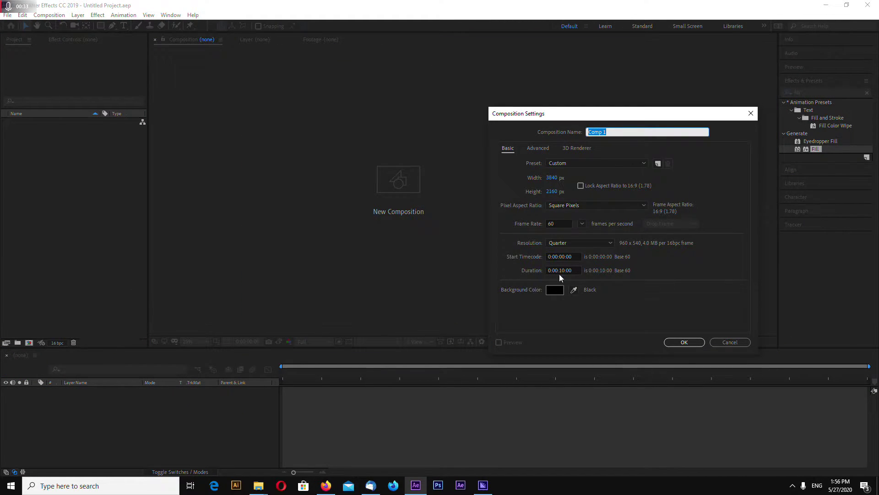
left_click(688, 344)
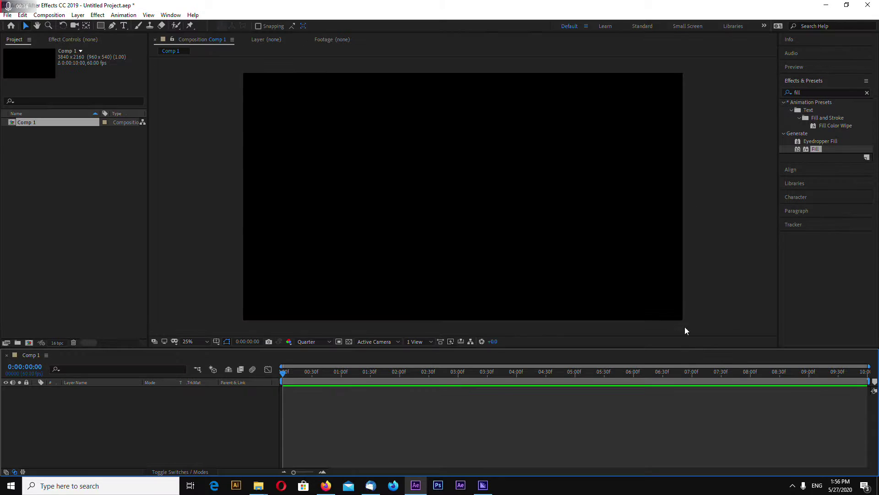
right_click(118, 415)
mouse_move(192, 315)
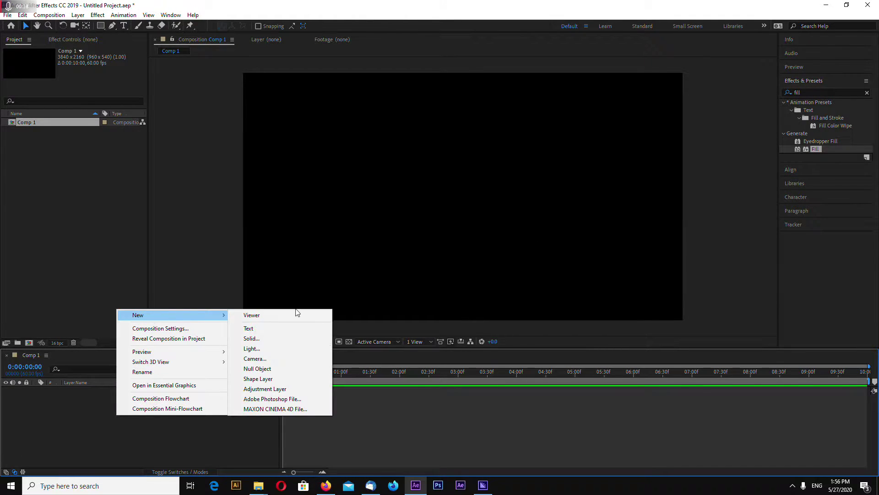
left_click(277, 338)
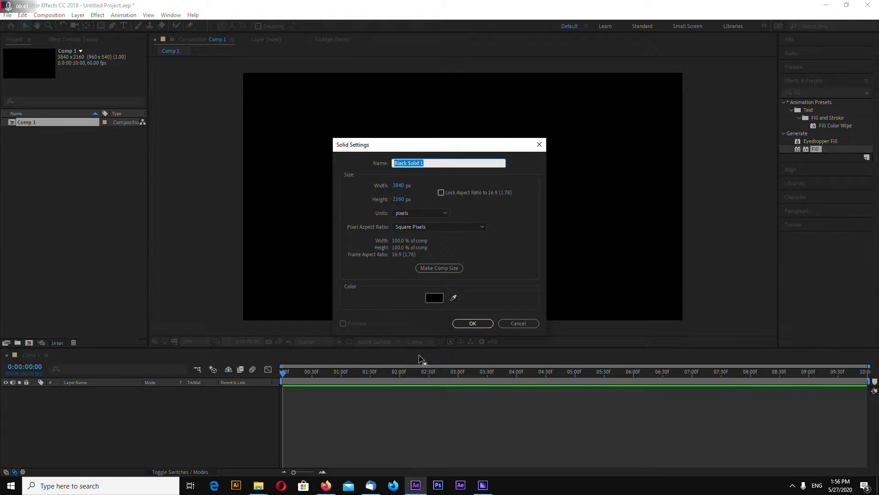
type("BG")
key("Return")
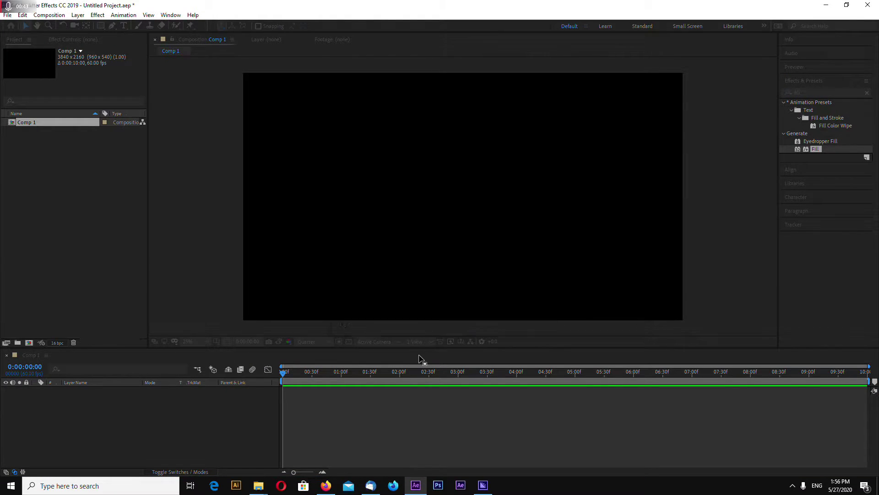
- Add a second black solid named Fractal Noise above BG, then select BG
right_click(156, 400)
mouse_move(197, 304)
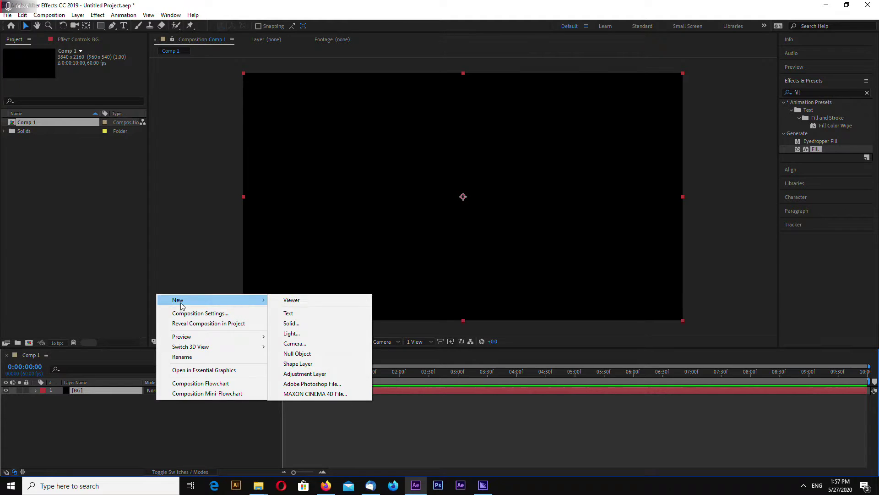
left_click(292, 324)
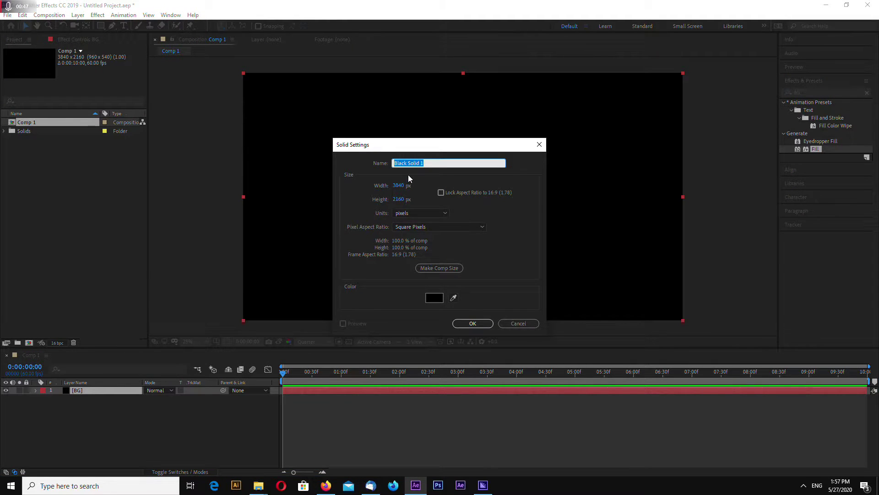
type("Fractal Noise")
left_click(472, 323)
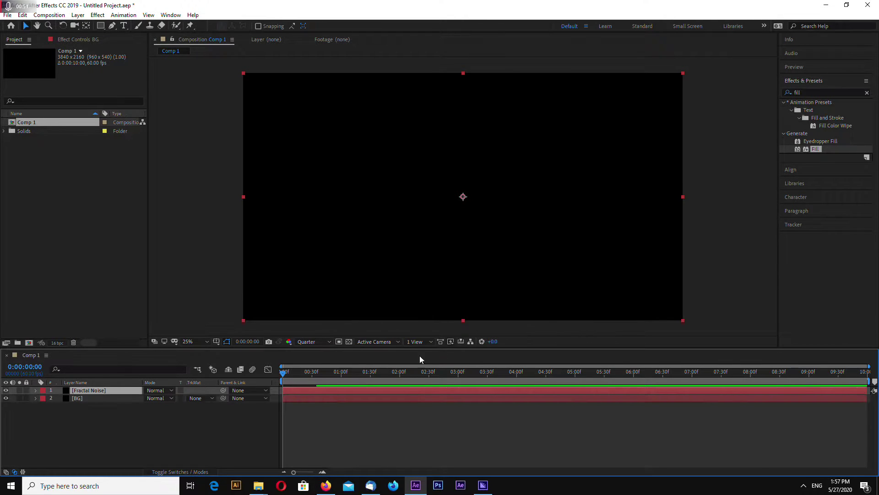
left_click(133, 398)
- Apply the Fill effect to the BG layer and hide the Fractal Noise layer
key("ctrl+5")
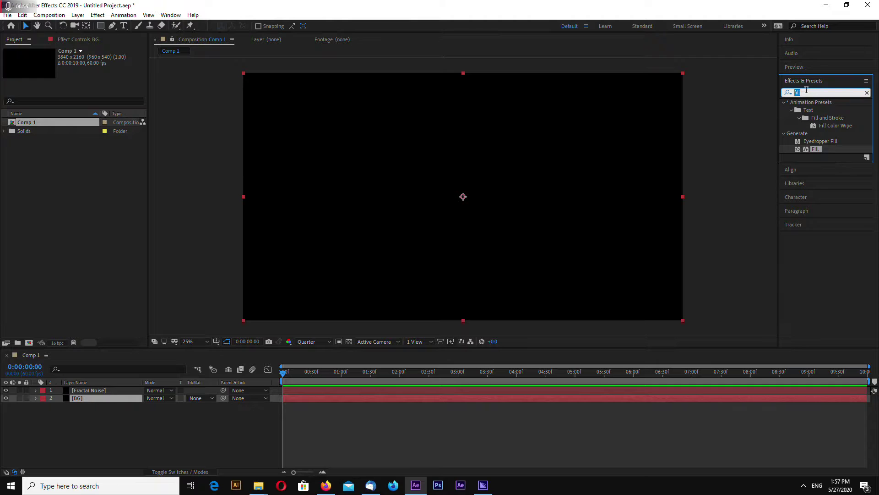
type("fill")
left_click_drag(816, 149, 80, 398)
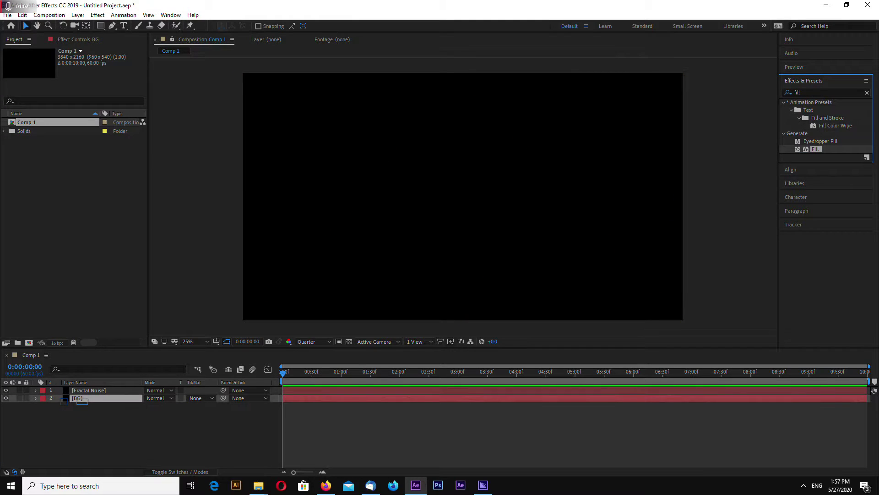
left_click(5, 389)
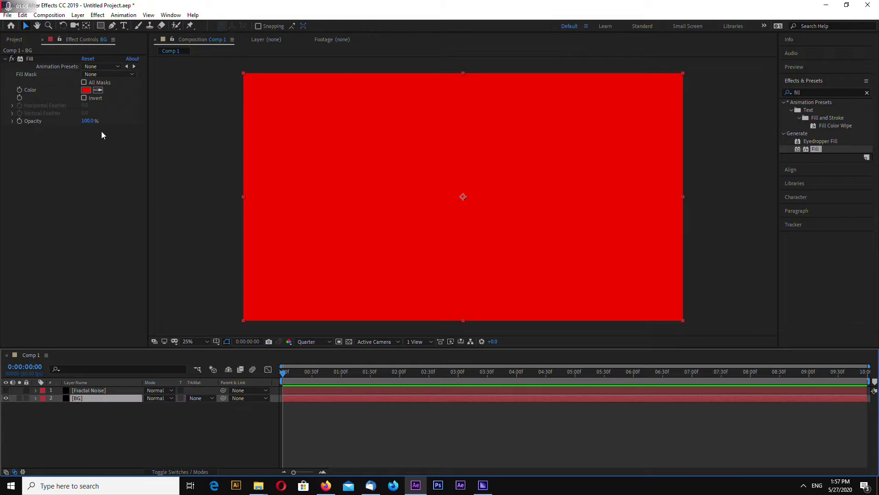
- Set the Fill colour to greyish lavender 998BA9
left_click(86, 89)
left_click(484, 364)
mouse_move(369, 362)
left_mouse_down()
mouse_move(373, 378)
mouse_move(380, 369)
left_mouse_up()
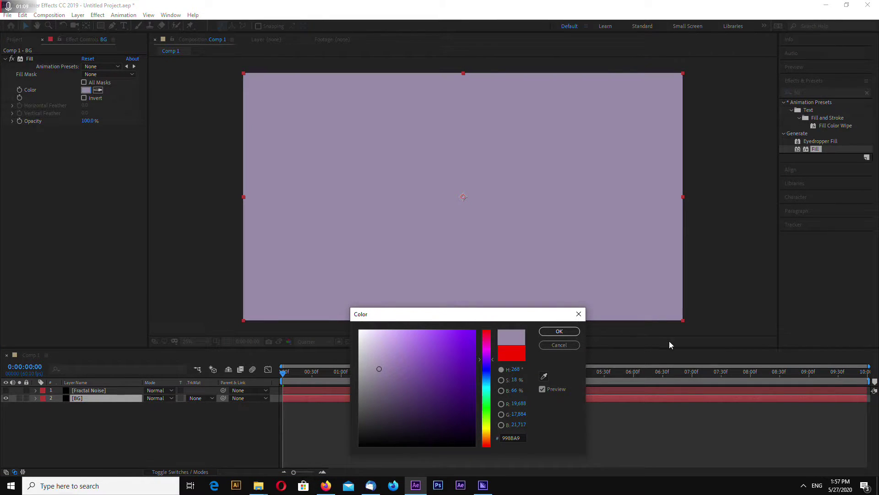
left_click(560, 331)
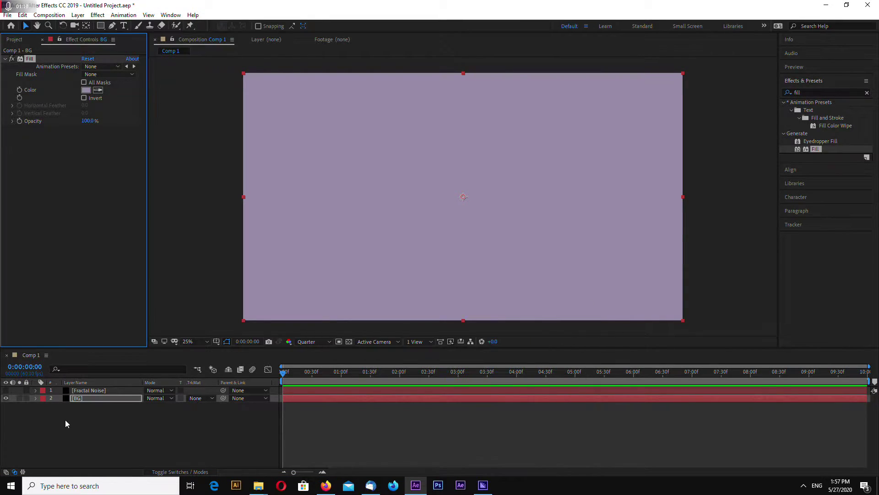
- Apply Fractal Noise to the Fractal Noise layer, set to Dynamic Progressive and inverted
left_click(95, 392)
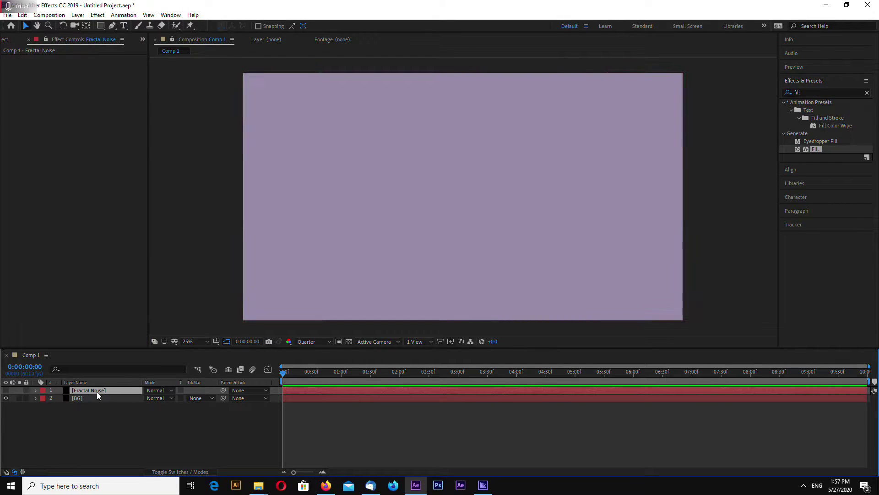
double_click(805, 93)
type("frac")
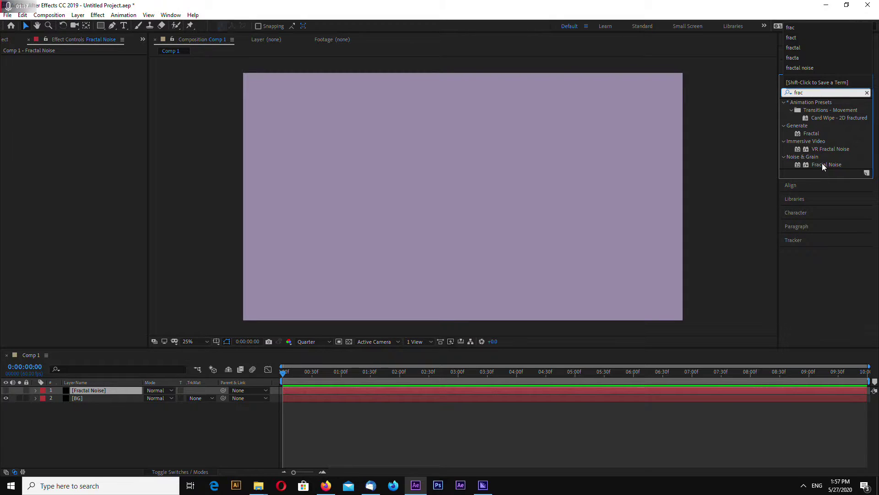
left_click_drag(822, 164, 98, 393)
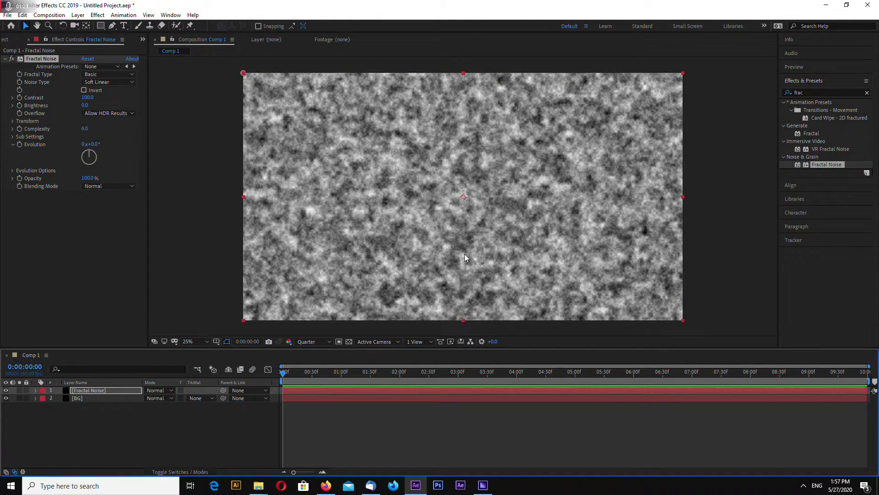
left_click(114, 75)
left_click(133, 141)
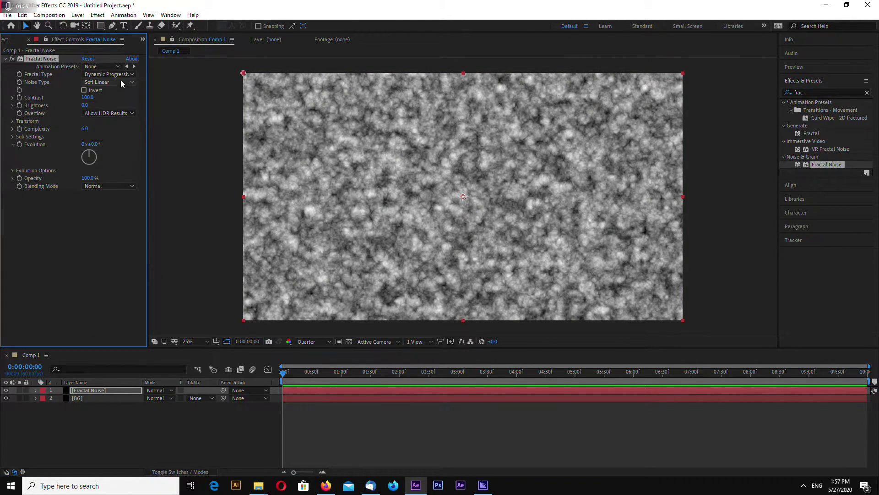
left_click(84, 90)
- Set noise scale to 393, complexity 10, contrast 172 and brightness -34
left_click(13, 122)
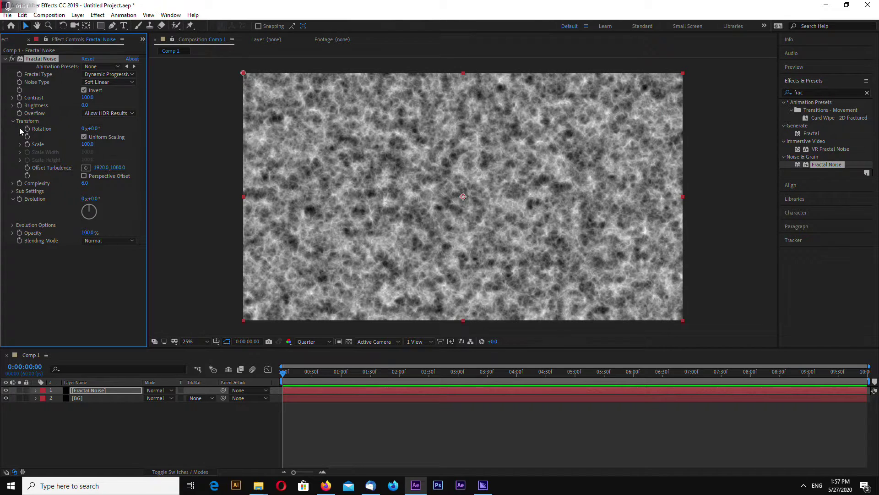
left_click_drag(87, 145, 236, 155)
left_click(85, 195)
type("10")
key("Return")
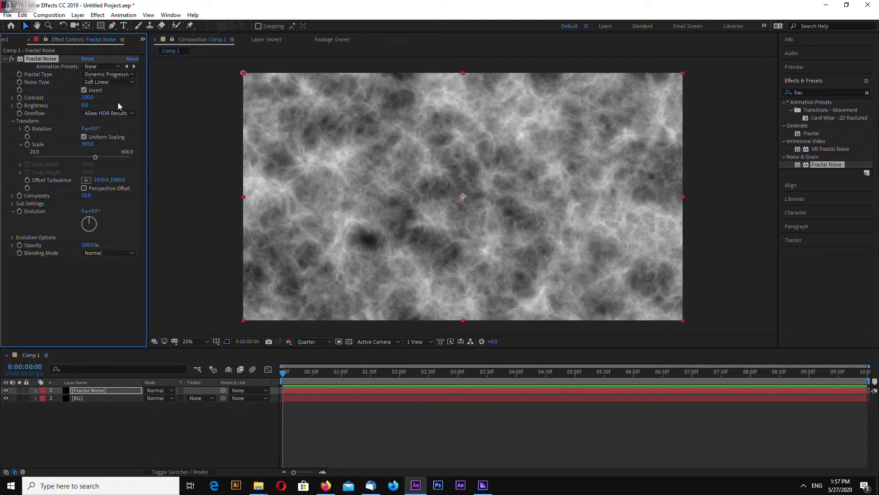
left_click_drag(87, 97, 66, 108)
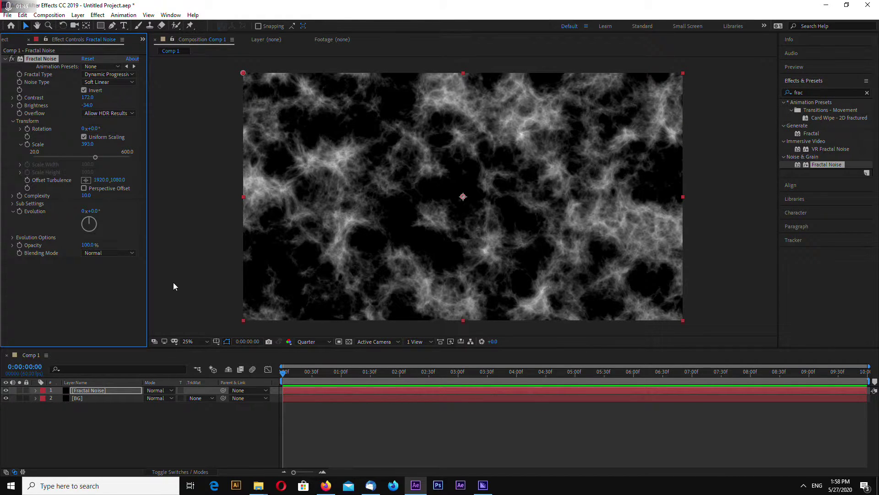
left_click(273, 377)
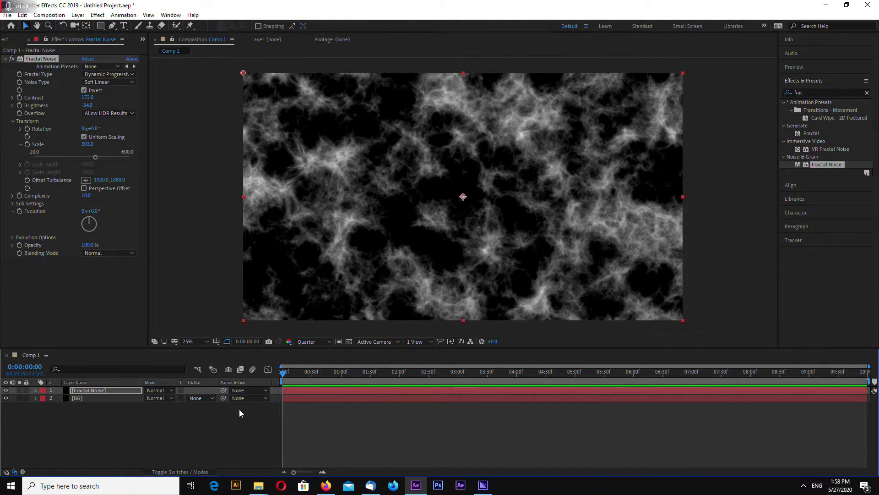
- Enable Cycle Evolution and set Evolution to 1x at the last frame
left_click(13, 238)
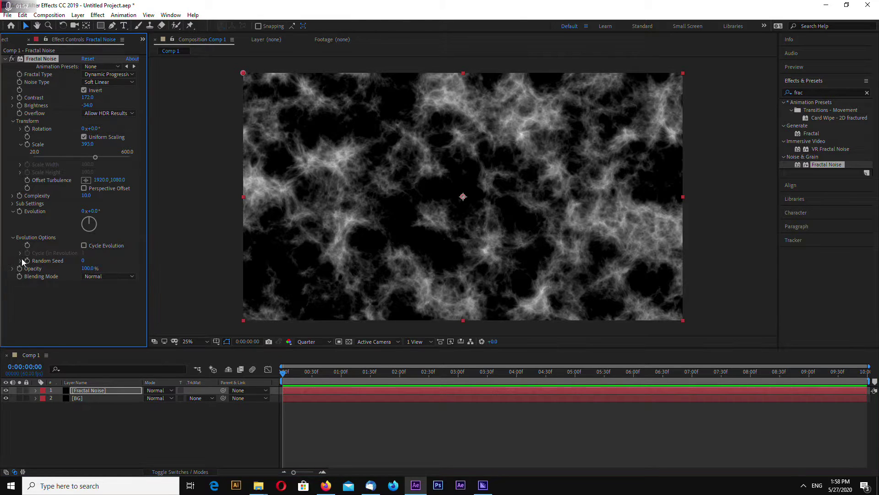
left_click(84, 246)
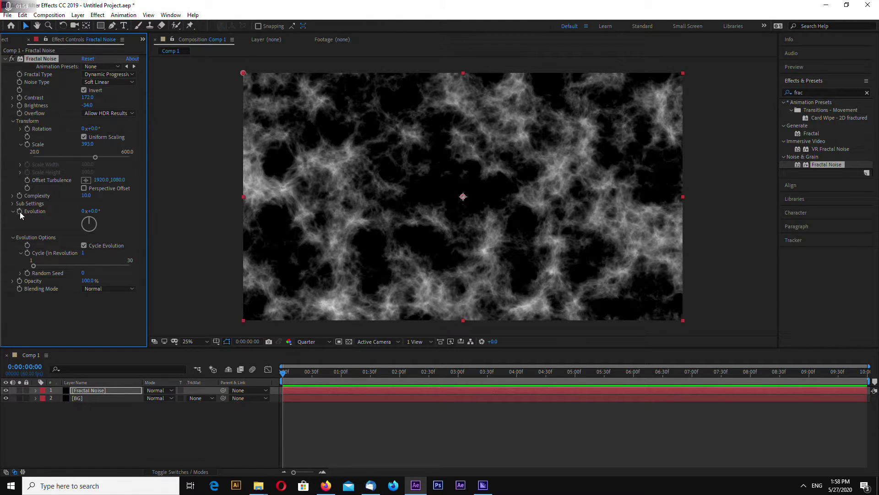
left_click_drag(287, 377, 866, 375)
left_click(84, 211)
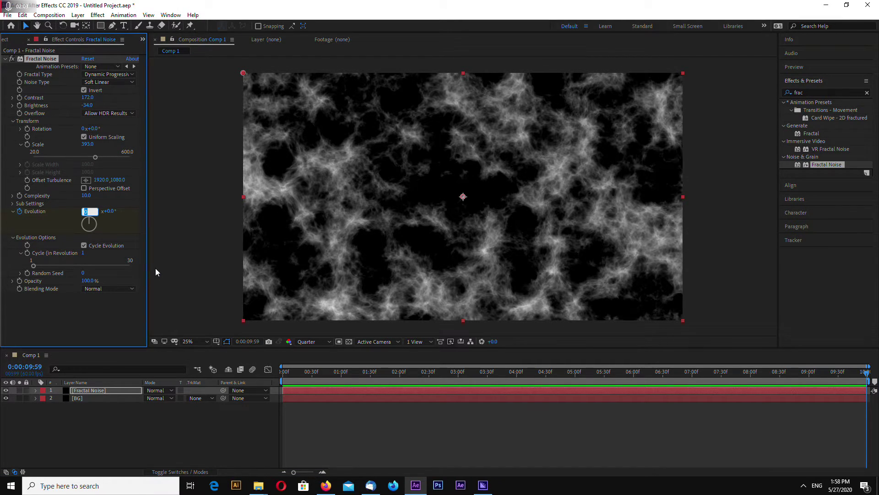
type("1")
key("Return")
- Preview the looping noise animation from midway and from the start
left_click_drag(860, 375, 300, 388)
key("space")
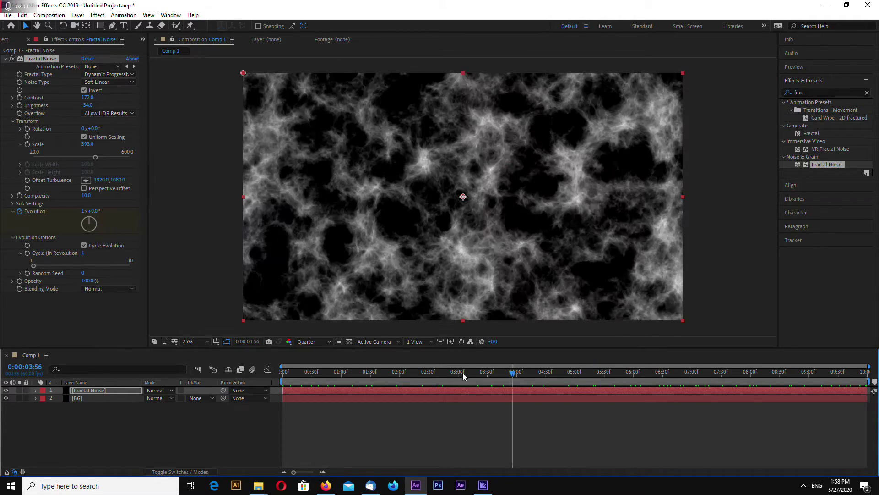
key("space")
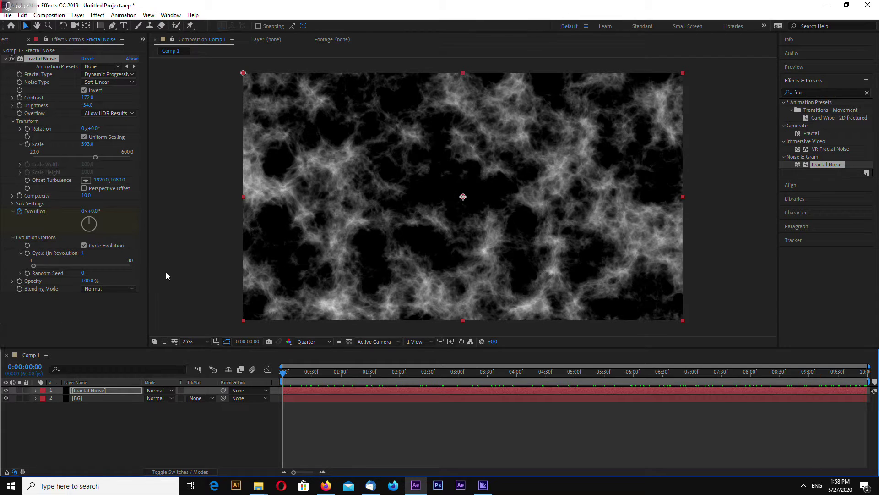
- Set the Fractal Noise layer to Overlay mode and apply CC Vector Blur to it
left_click(95, 390)
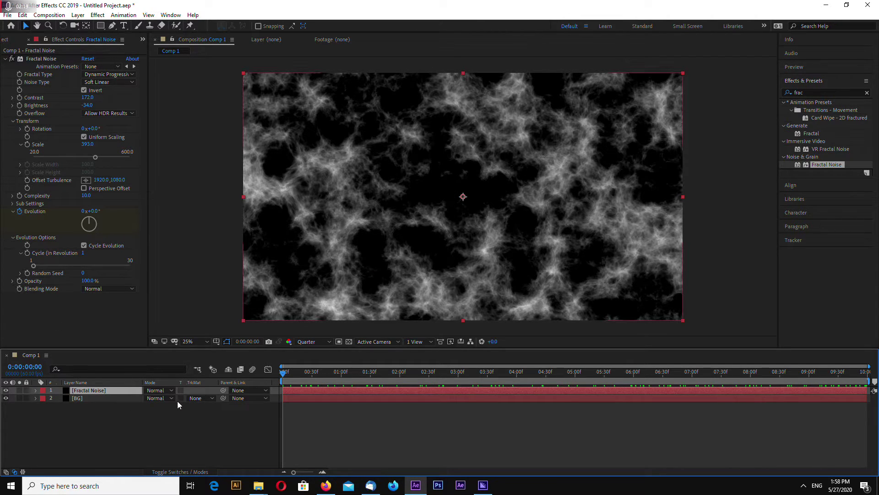
left_click(166, 391)
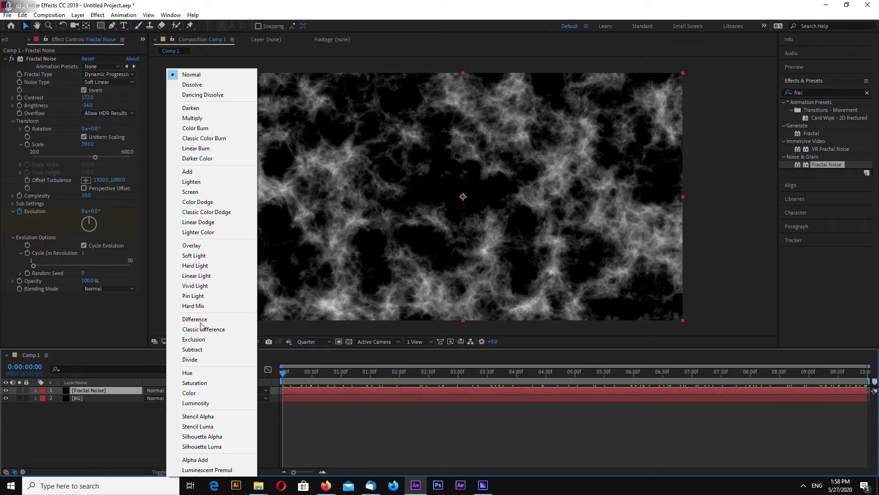
left_click(214, 247)
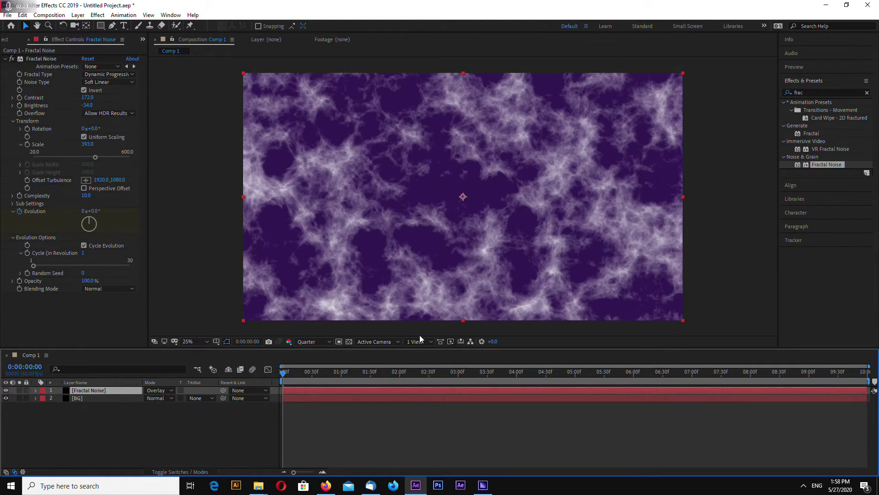
left_click(814, 92)
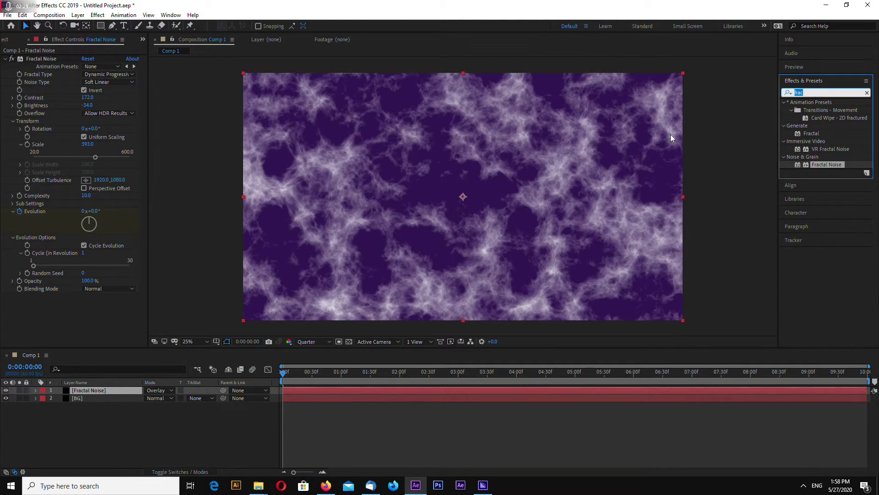
type("vector")
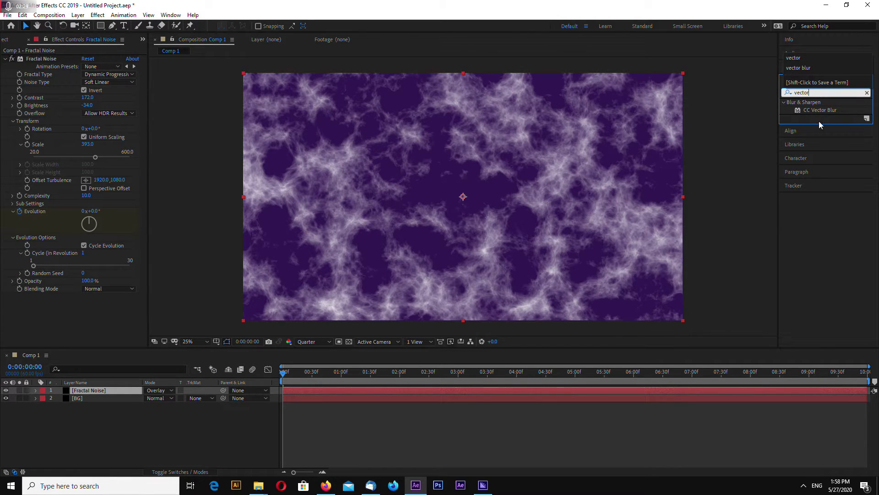
left_click_drag(820, 110, 85, 391)
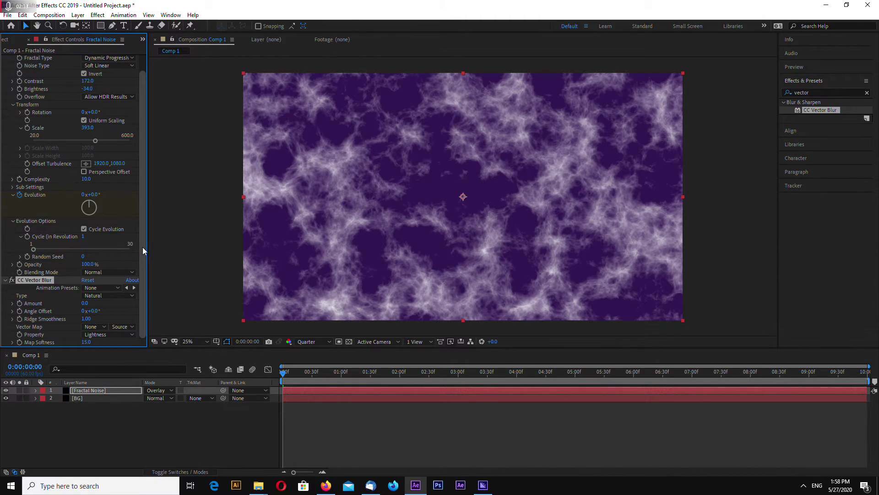
- Set vector blur amount to 30, noise scale to 736 and brightness to 3
left_click_drag(87, 303, 193, 326)
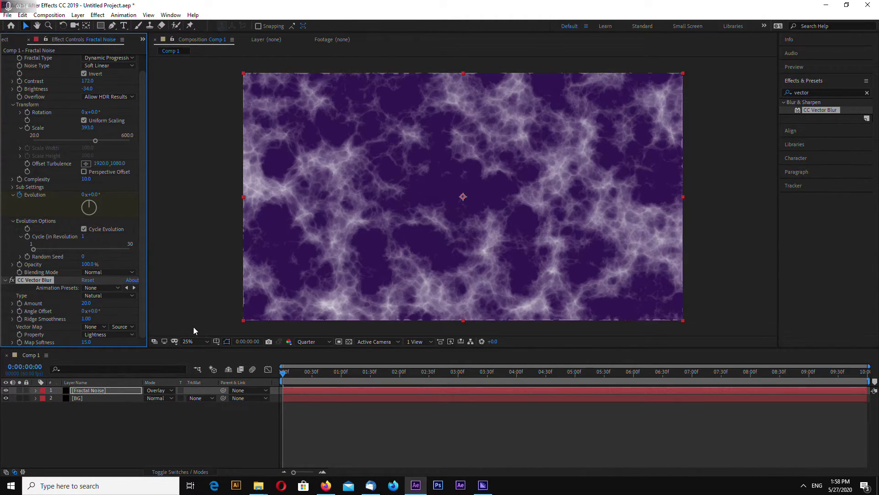
left_click(87, 303)
type("30")
key("Return")
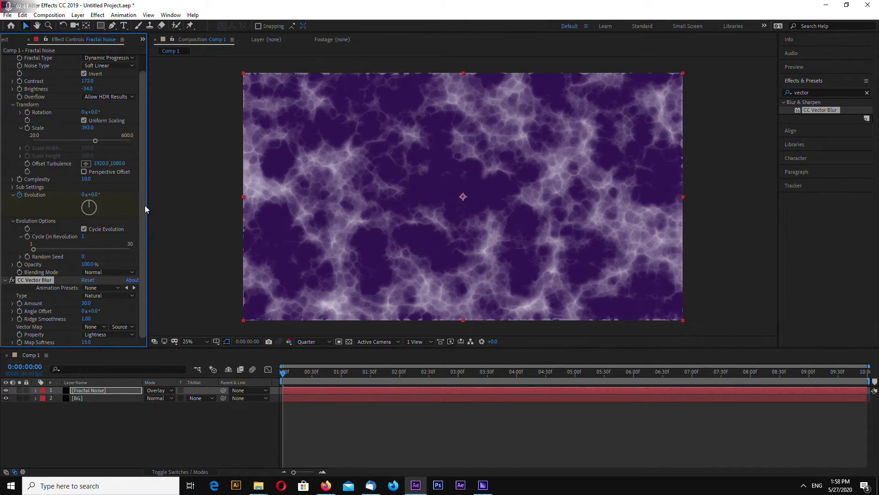
left_click_drag(90, 132, 252, 133)
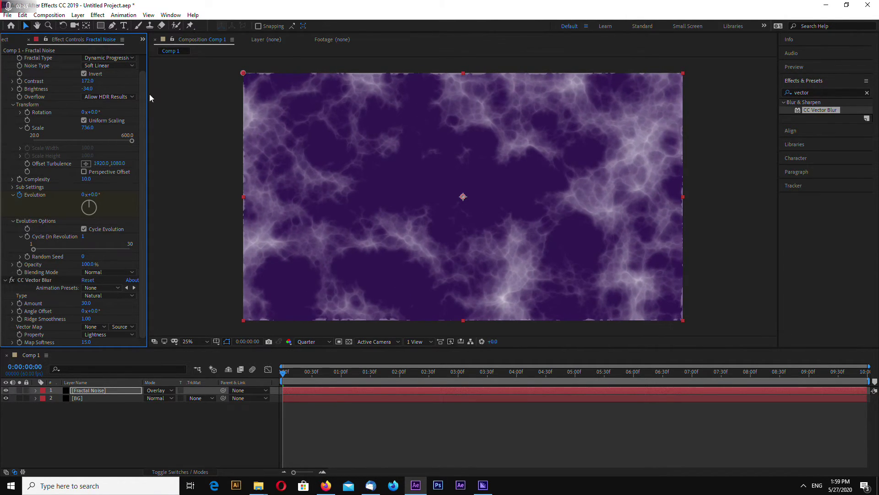
left_click_drag(88, 88, 112, 97)
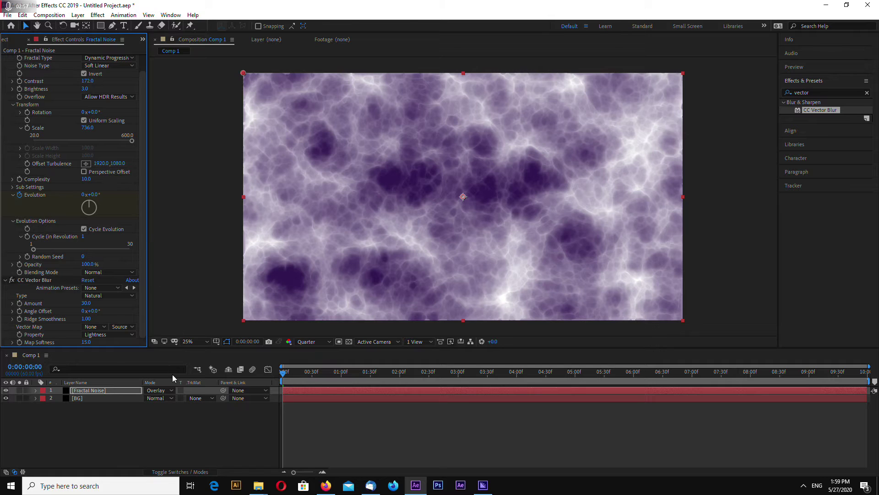
- Change the BG fill colour to a lighter blue-lavender, about 9B9DB9
left_click(98, 398)
left_click(86, 89)
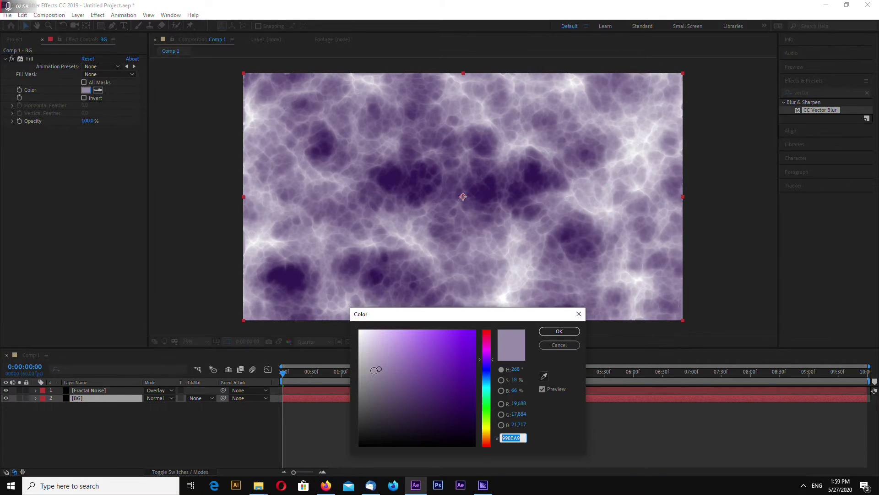
mouse_move(380, 374)
left_mouse_down()
mouse_move(371, 362)
mouse_move(387, 357)
mouse_move(378, 361)
left_mouse_up()
left_click_drag(495, 363, 492, 374)
left_click(560, 332)
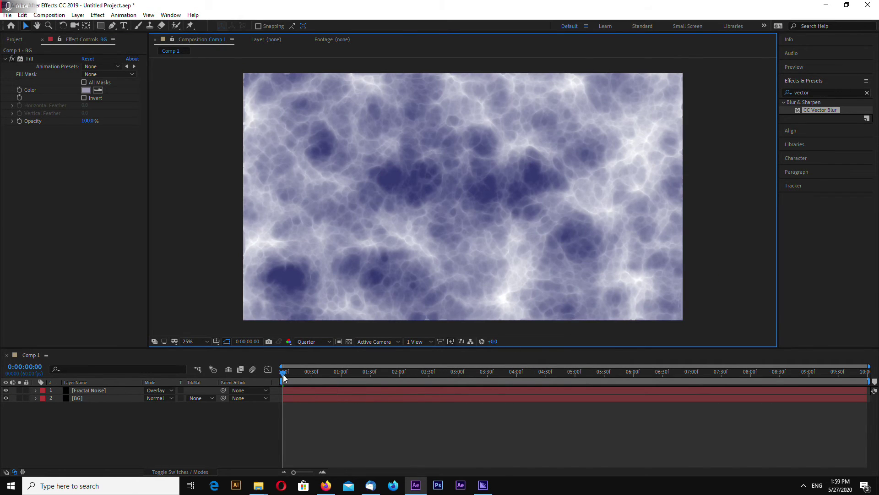
left_click_drag(283, 376, 242, 367)
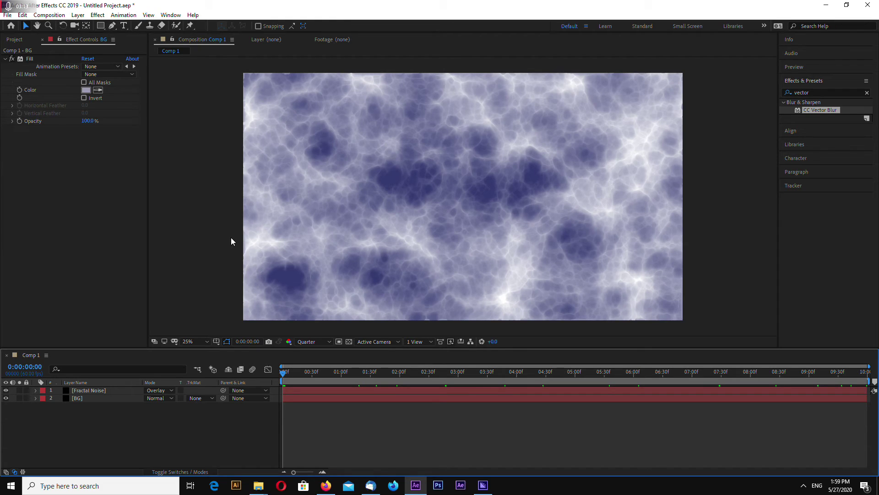